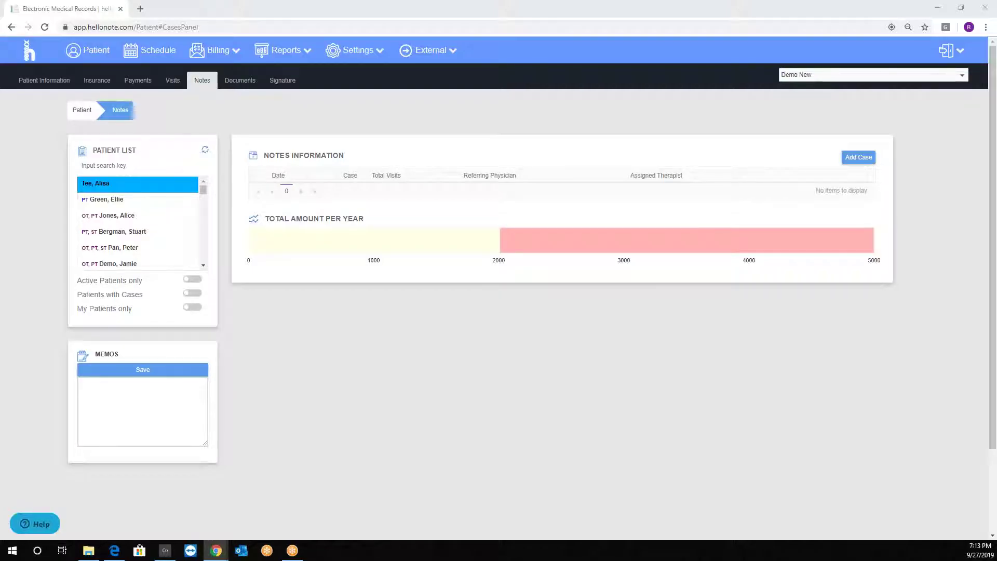
- From the patient's Notes tab, open the Add New Case dialog and select the Case Title field
left_click(44, 80)
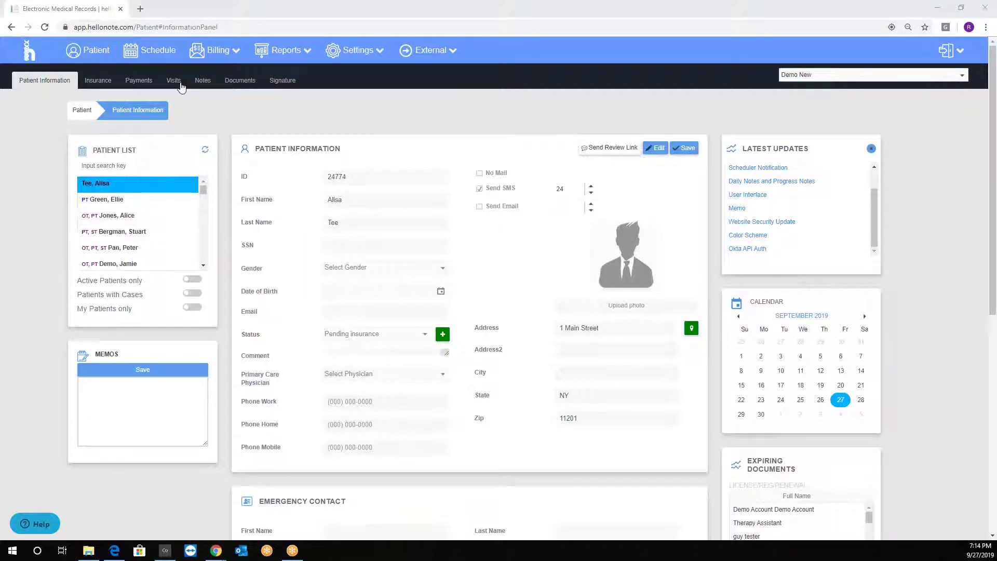
left_click(203, 83)
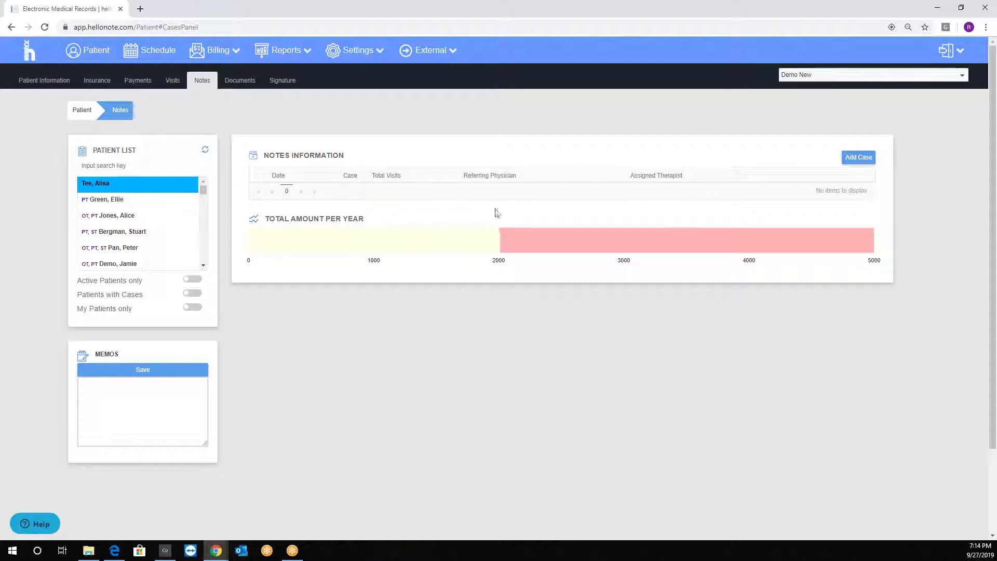
left_click(857, 157)
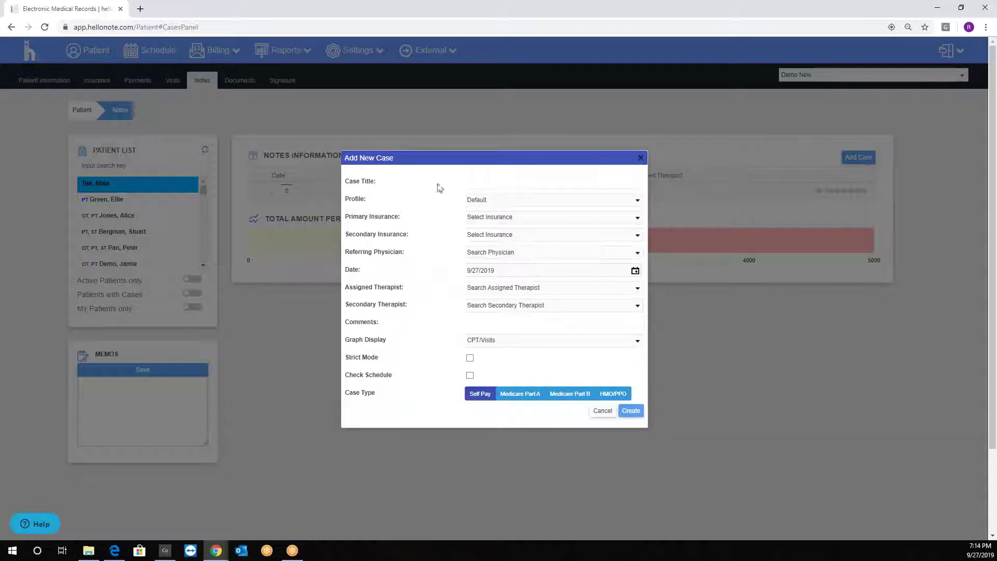
left_click(501, 185)
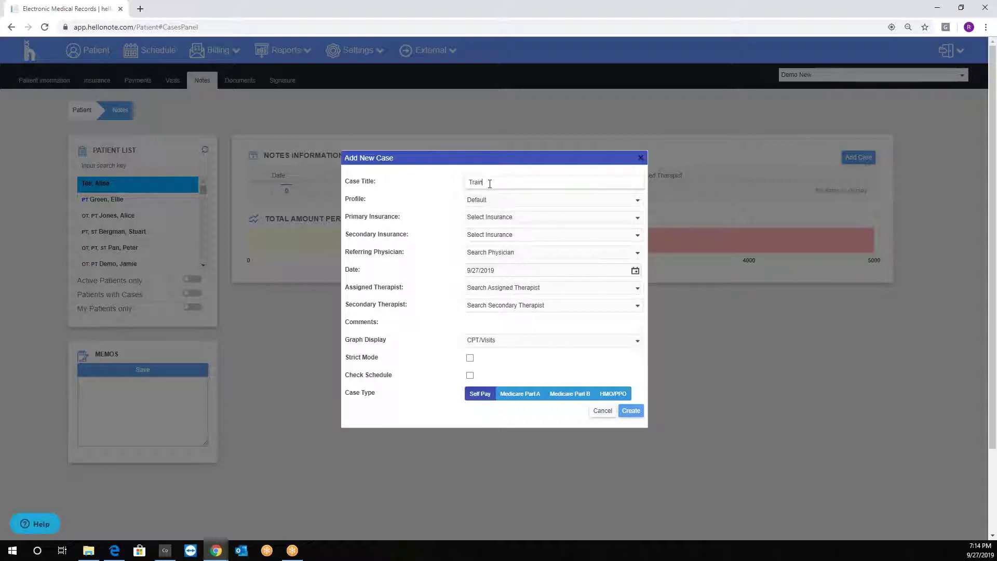
- Finish the case title as 'Training case' and keep the Default profile
type("g case")
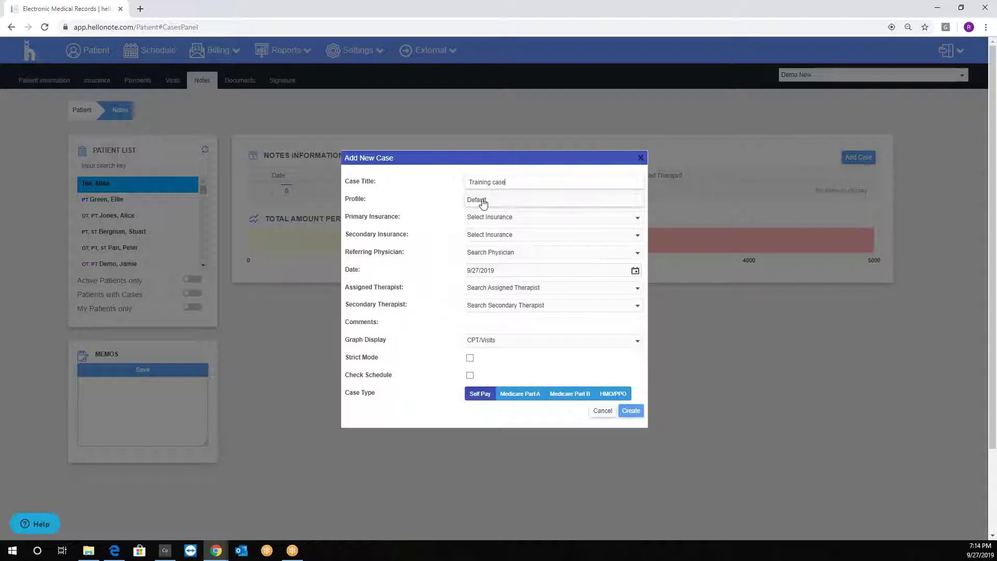
left_click(482, 203)
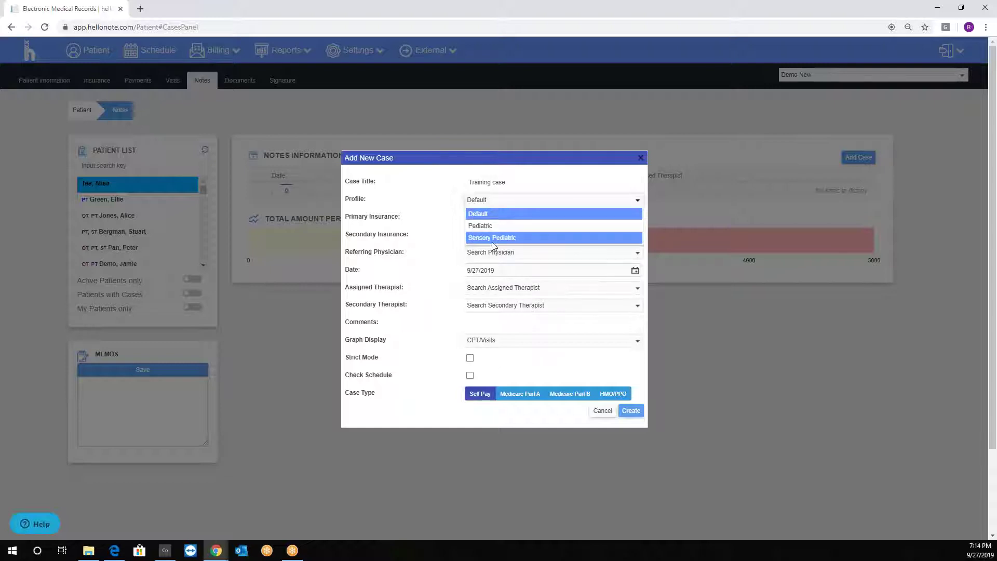
left_click(485, 215)
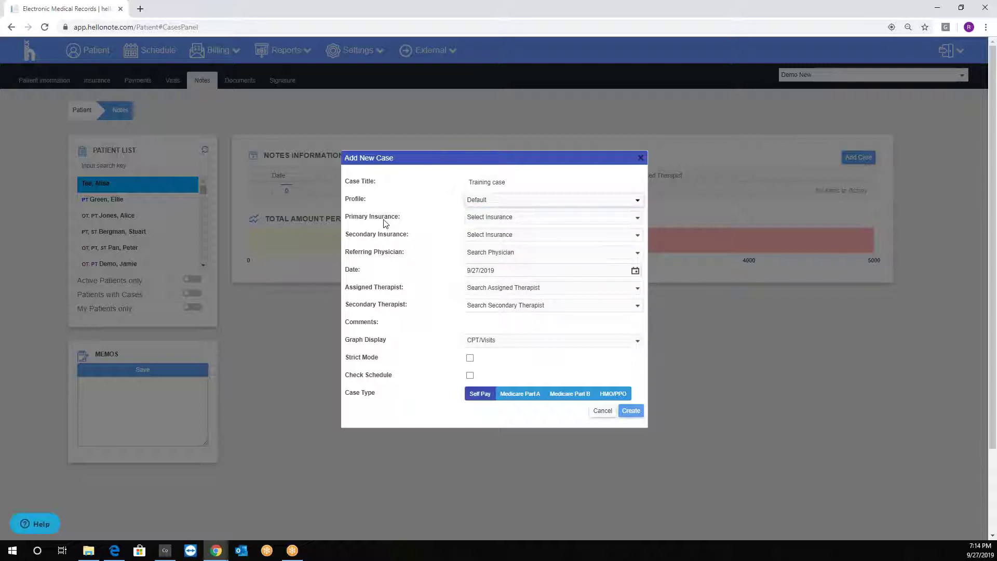
- Choose AARP United Health Care as primary and secondary insurance and assign the PTA therapist
left_click(486, 221)
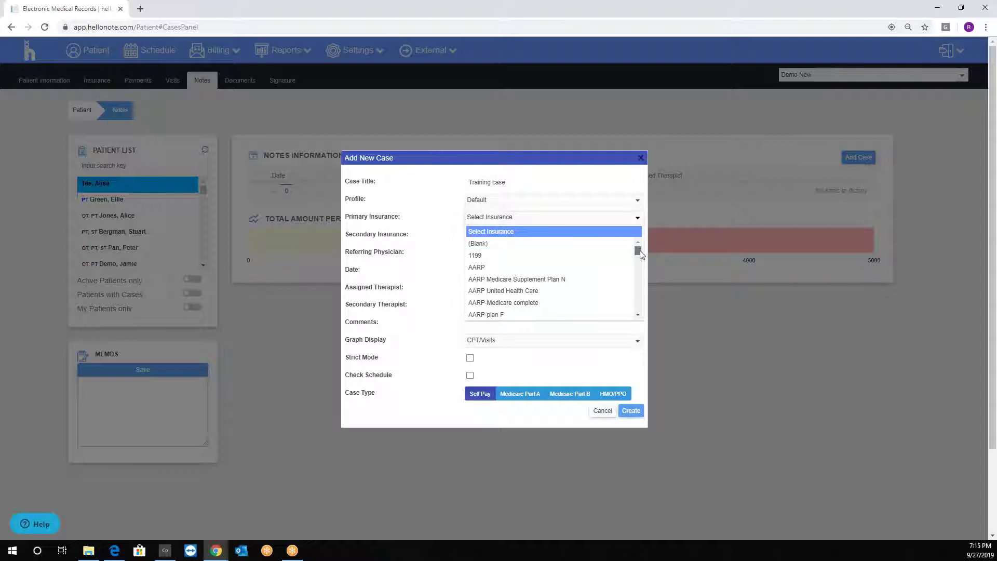
mouse_move(640, 251)
left_mouse_down()
mouse_move(627, 325)
mouse_move(627, 244)
left_mouse_up()
left_click(512, 287)
left_click(520, 236)
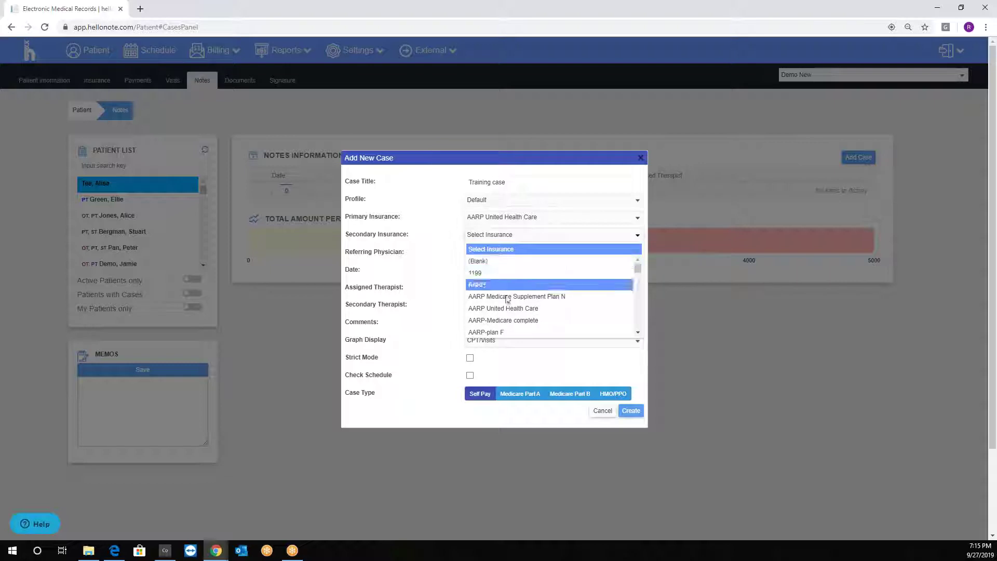
left_click(500, 308)
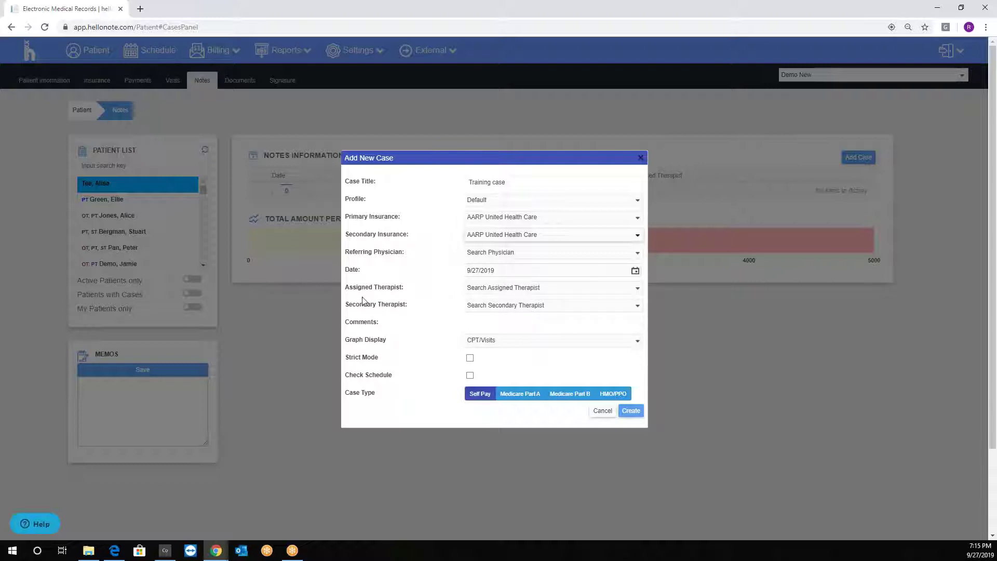
left_click(488, 292)
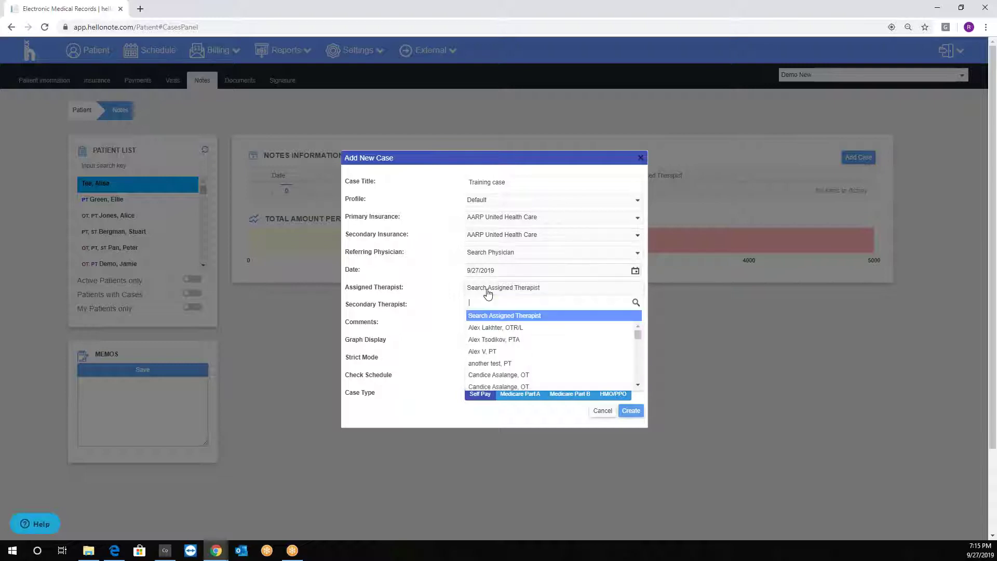
left_click(491, 339)
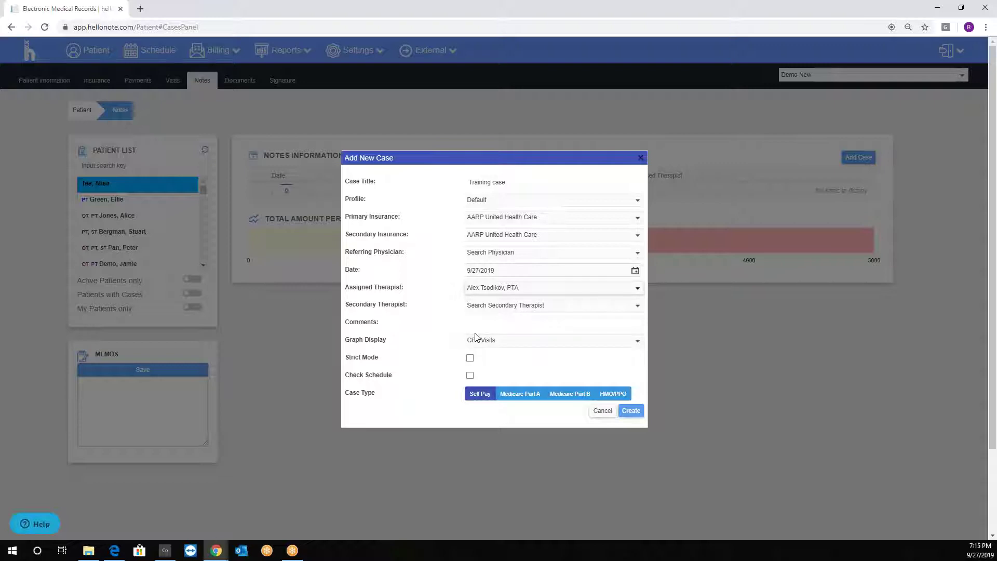
left_click(494, 326)
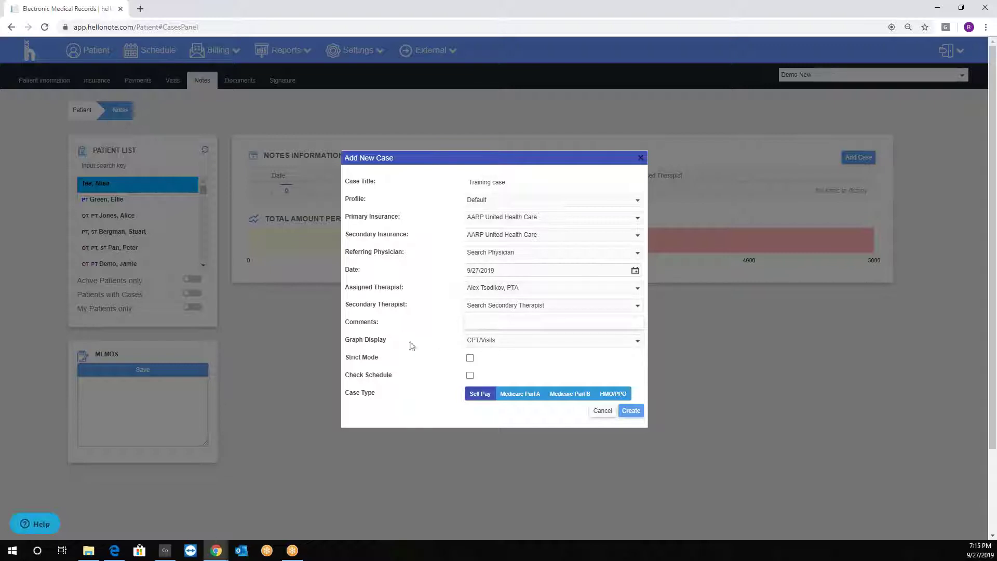
mouse_move(365, 358)
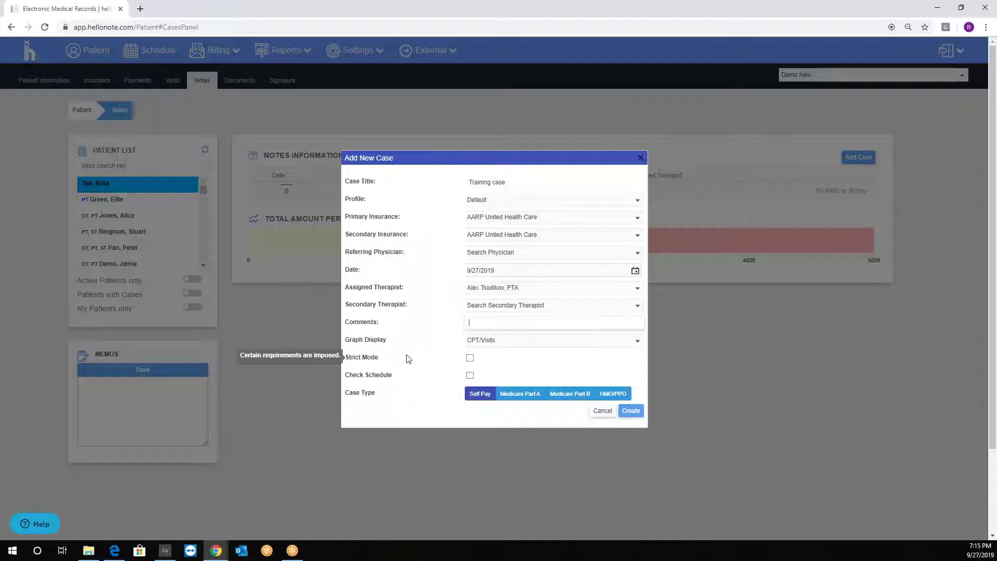
mouse_move(383, 381)
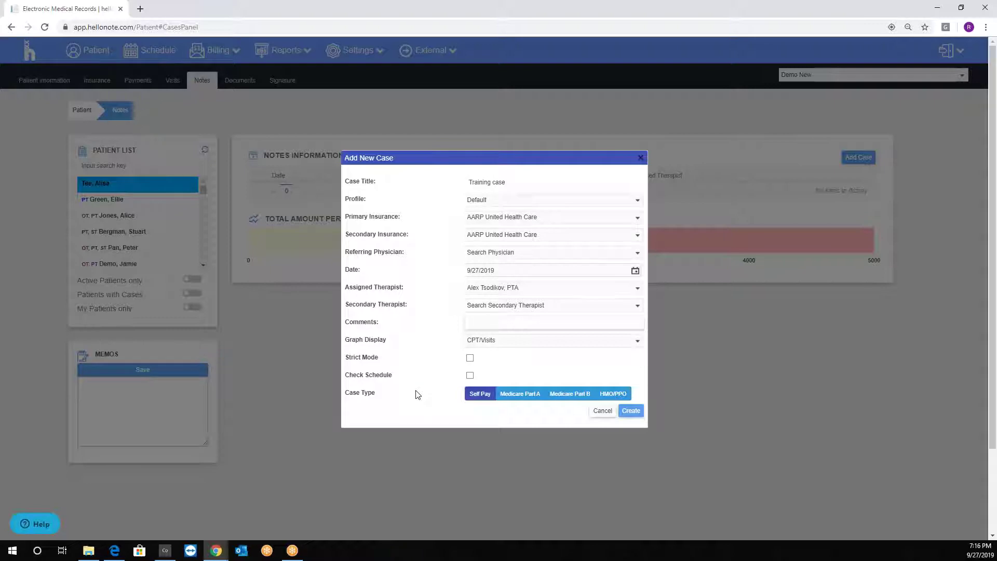
left_click(570, 395)
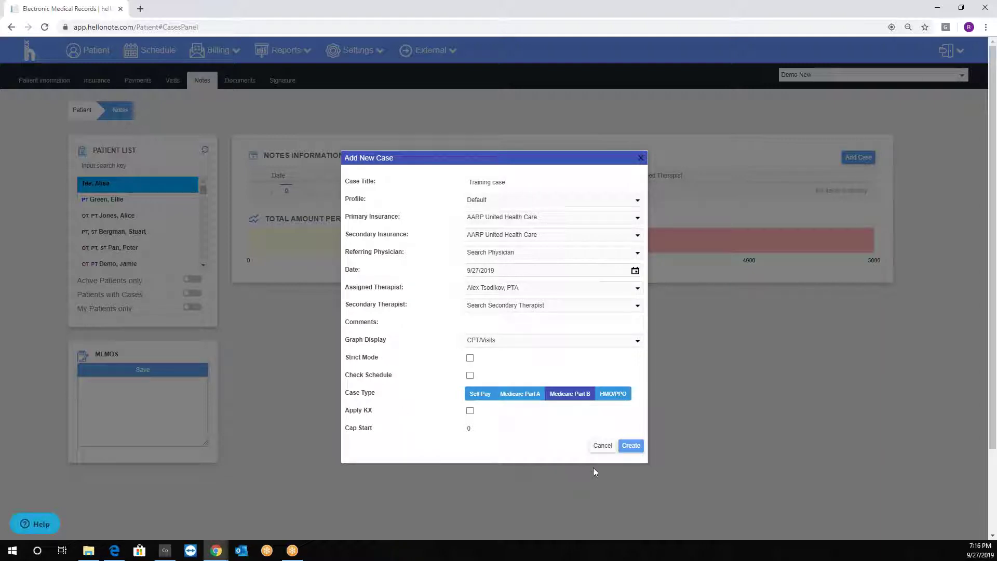
- Create the Training case and dismiss the success message
left_click(643, 446)
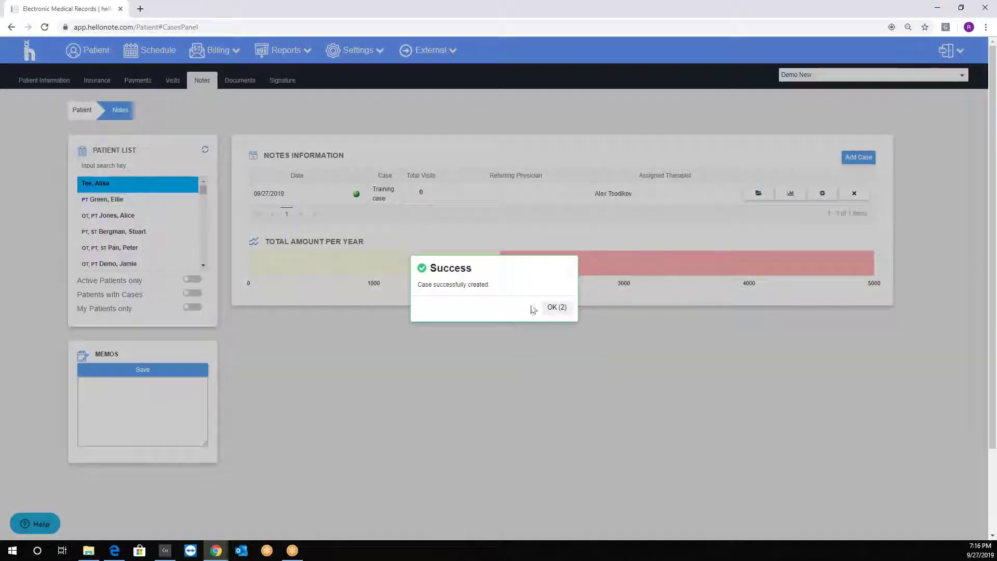
left_click(560, 309)
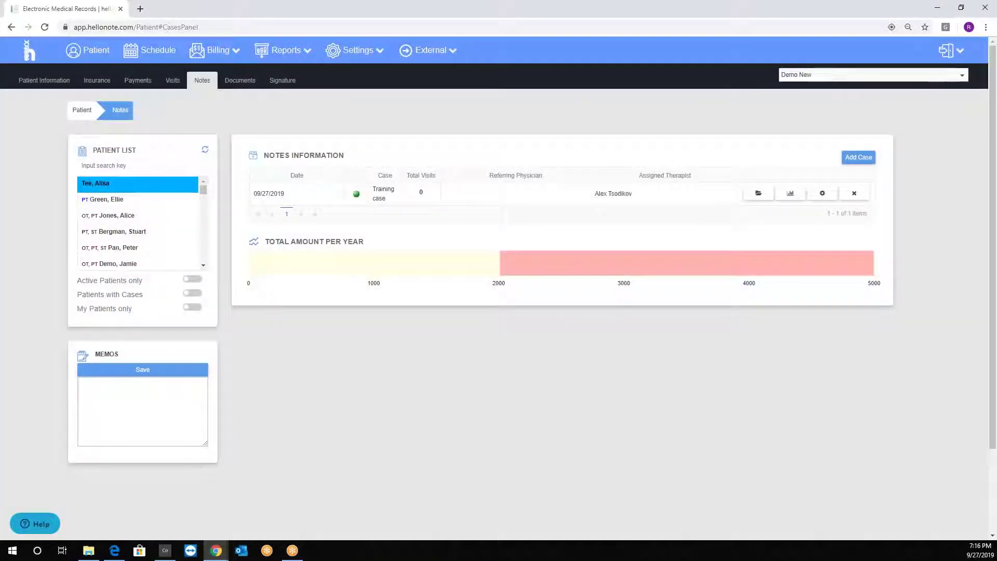
- Refresh the patient list, open and close the case settings unchanged, then begin discharging Training case
left_click(206, 152)
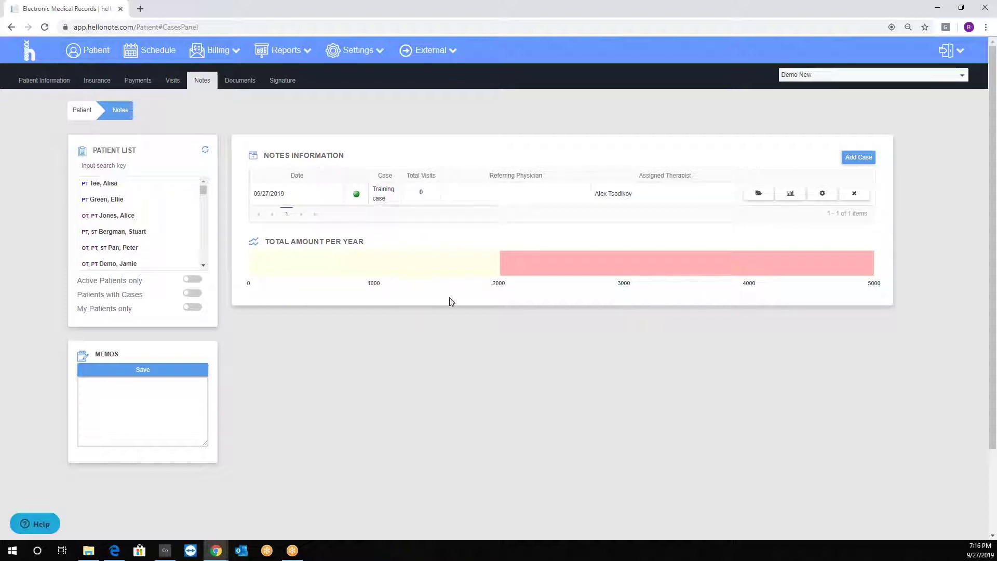
left_click(822, 194)
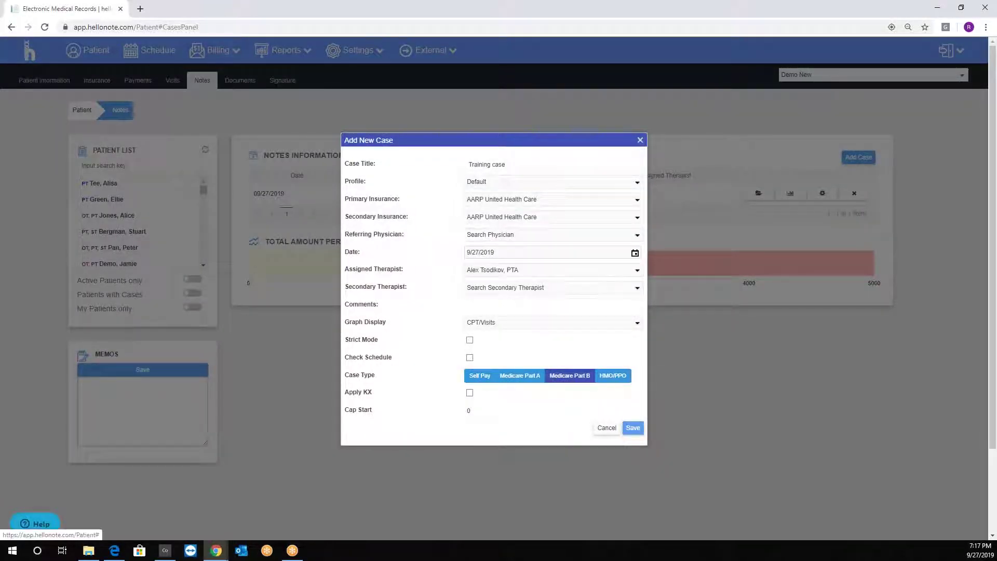
left_click(640, 140)
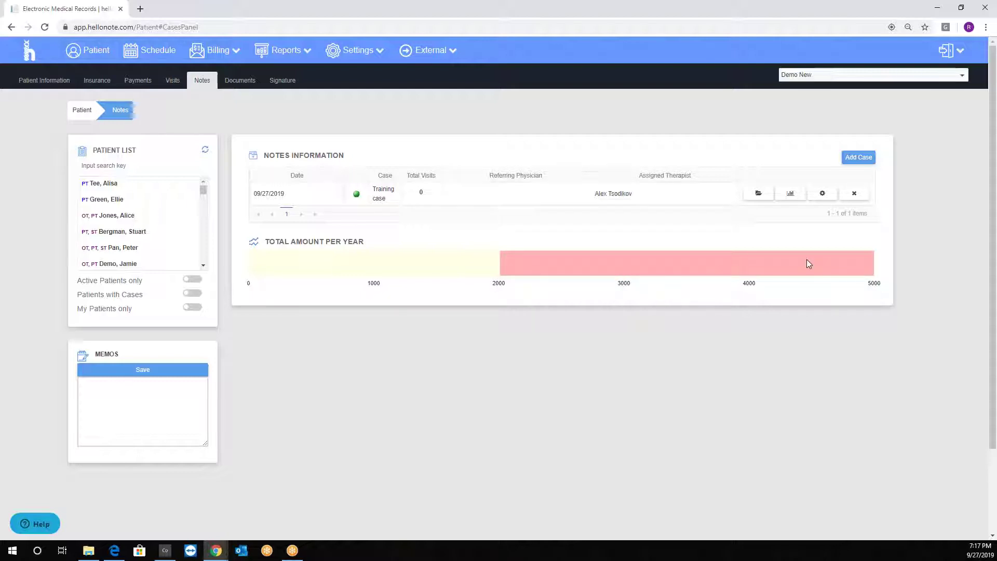
left_click(854, 193)
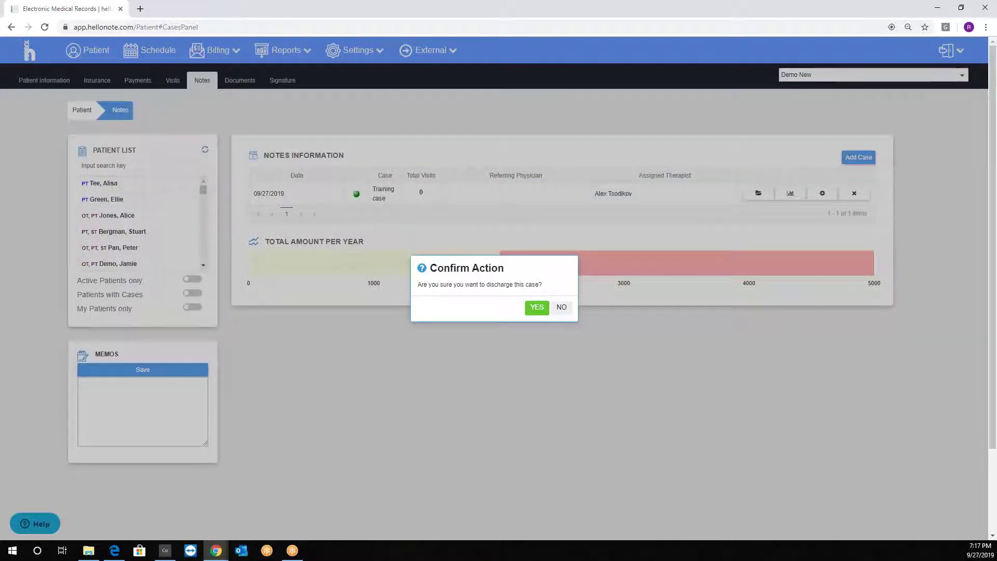
- Decline the discharge so the Training case stays open
left_click(562, 307)
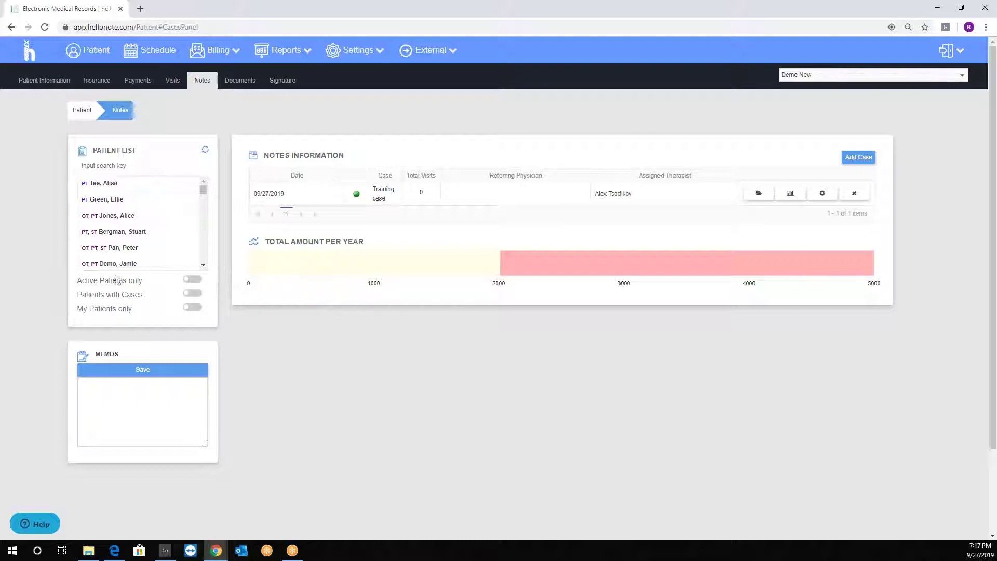
- View two other patients' case lists, confirming leaving the form, then reselect the original patient
left_click(121, 238)
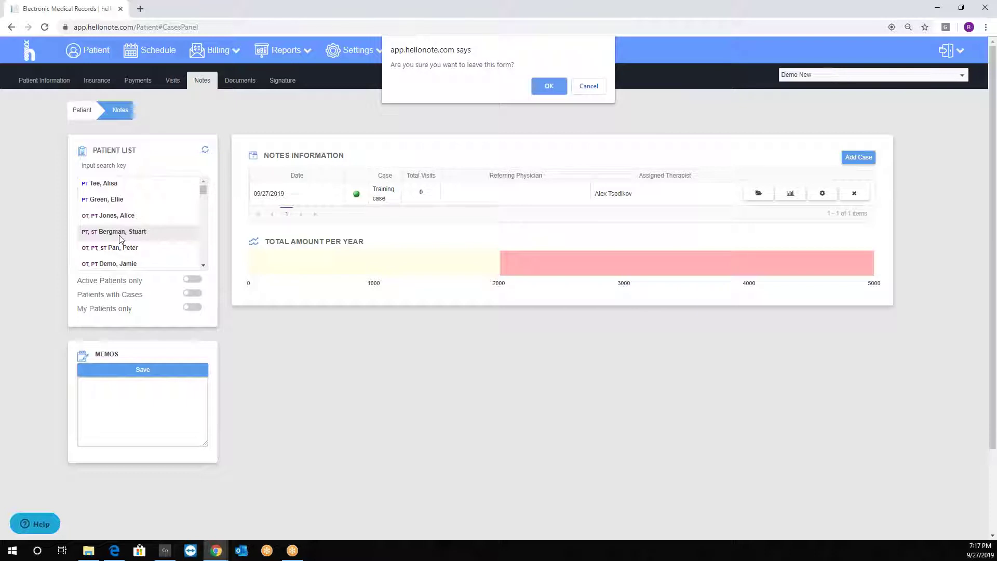
left_click(540, 92)
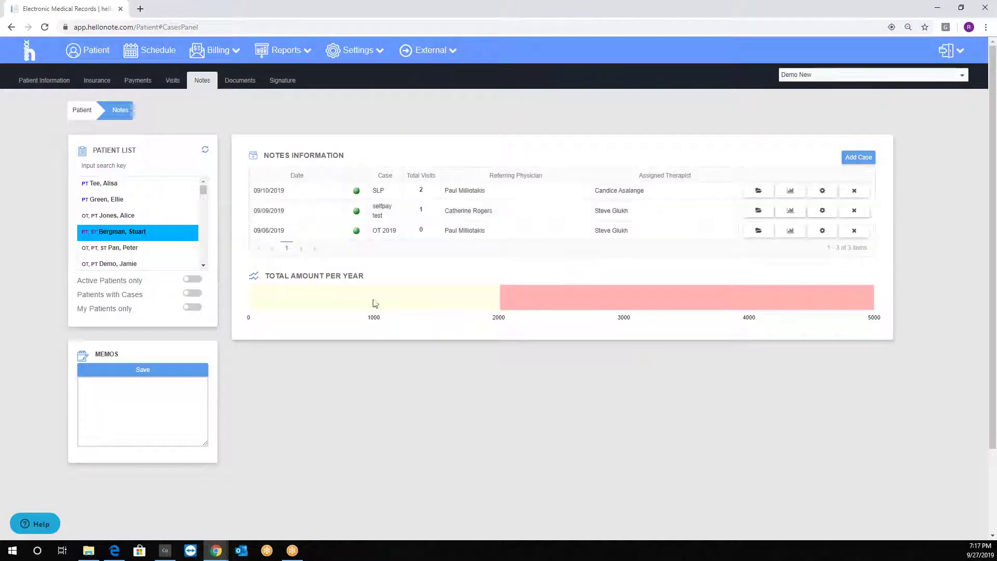
left_click(113, 247)
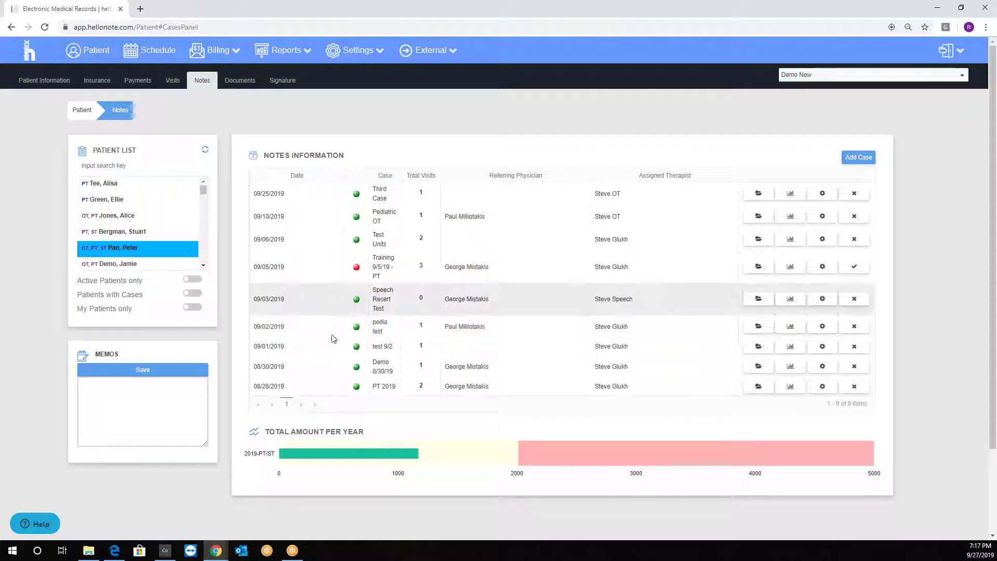
mouse_move(333, 453)
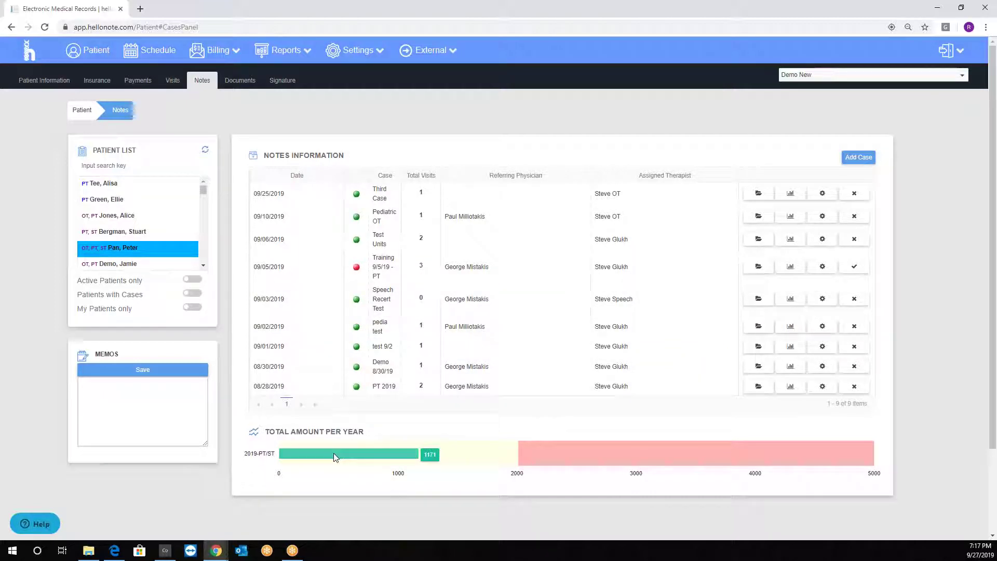
scroll(338, 460, "down", 2)
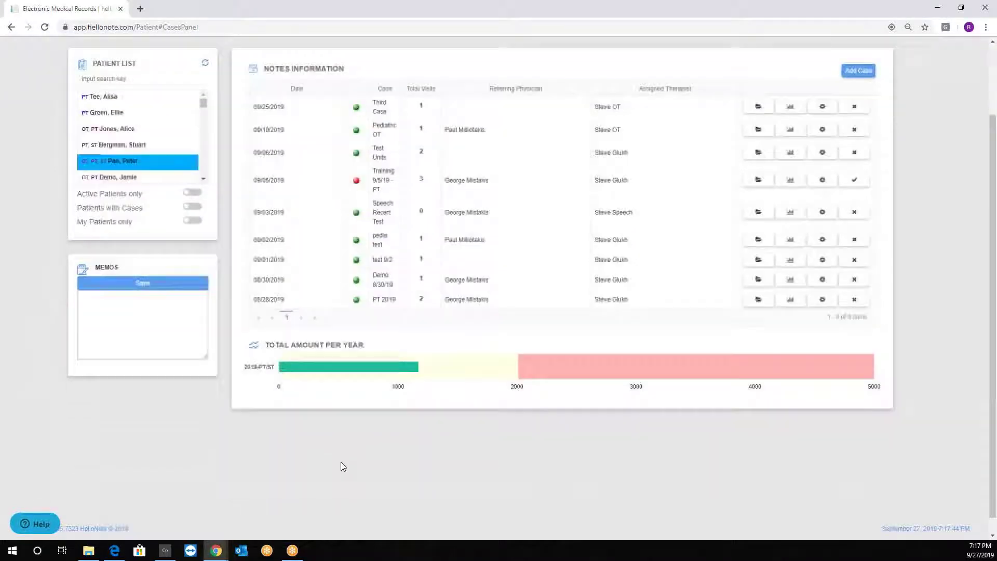
scroll(251, 407, "up", 2)
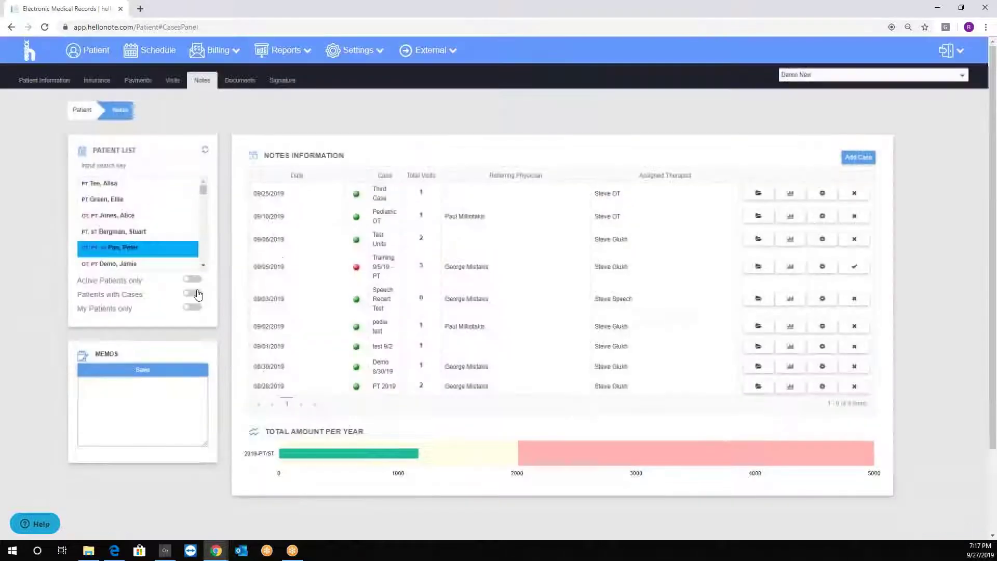
left_click(101, 190)
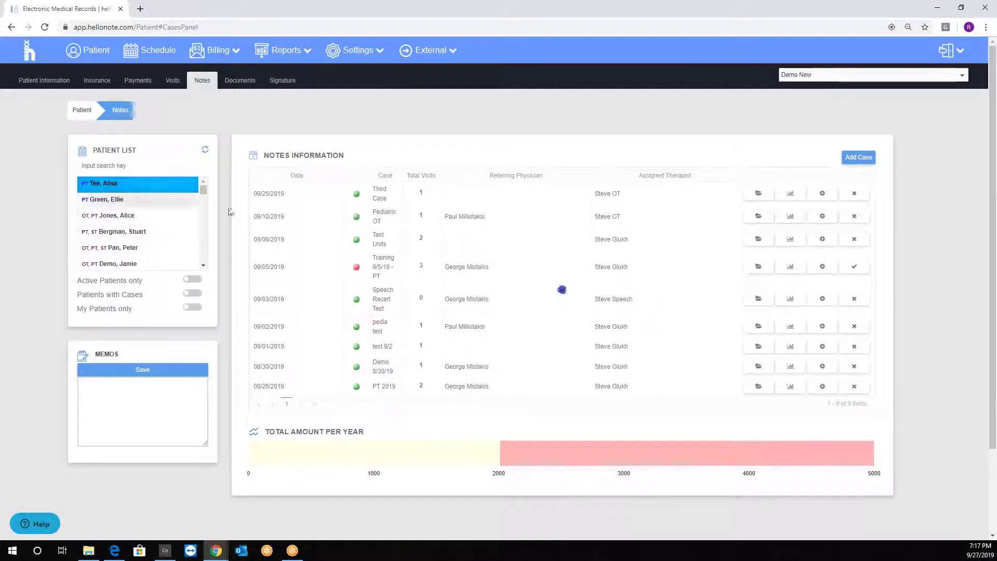
- Open the Training case's note list from its folder icon
left_click(758, 194)
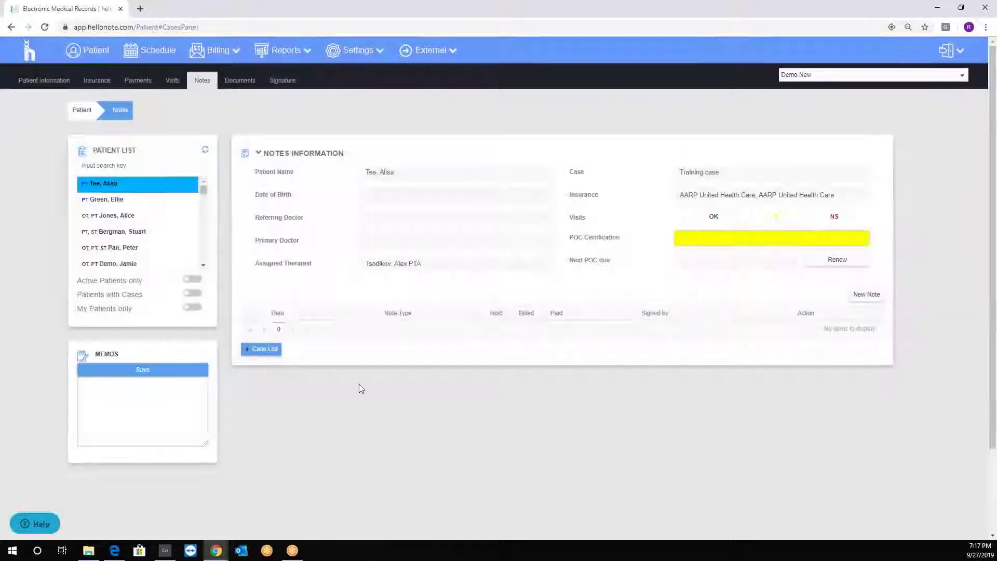